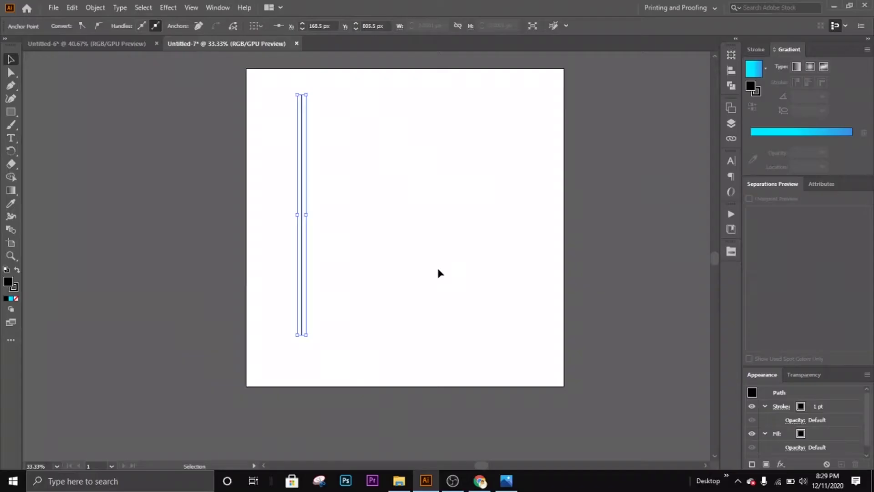
- Deselect the vertical line on the artboard
{"action": "left_click", "coordinate": [293, 185]}
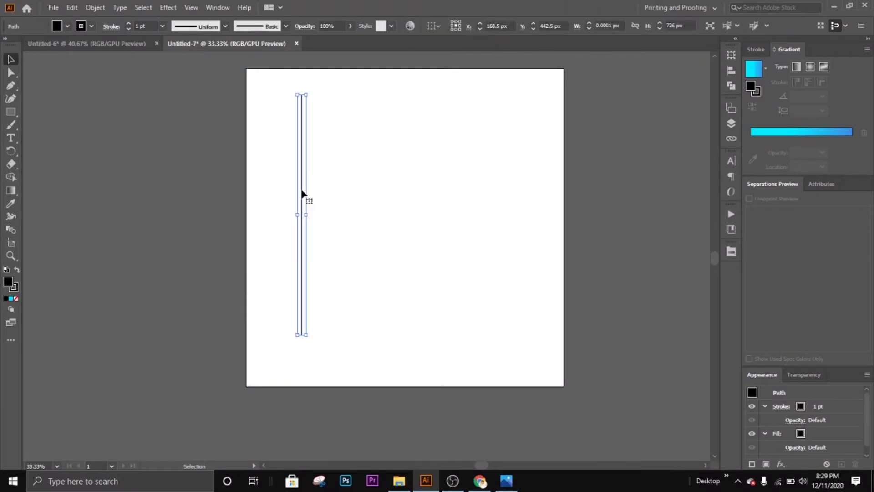
- Alt-drag copies of the vertical line to make four parallel lines, and select them all
{"action": "key", "text": "a"}
{"action": "mouse_move", "coordinate": [302, 193]}
{"action": "left_mouse_down"}
{"action": "mouse_move", "coordinate": [321, 195]}
{"action": "mouse_move", "coordinate": [311, 196]}
{"action": "left_mouse_up"}
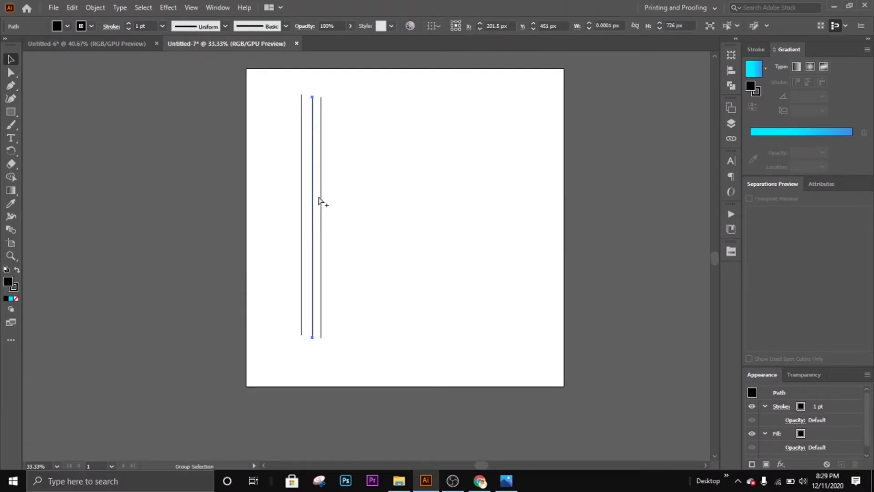
{"action": "left_click", "coordinate": [320, 201], "text": "shift"}
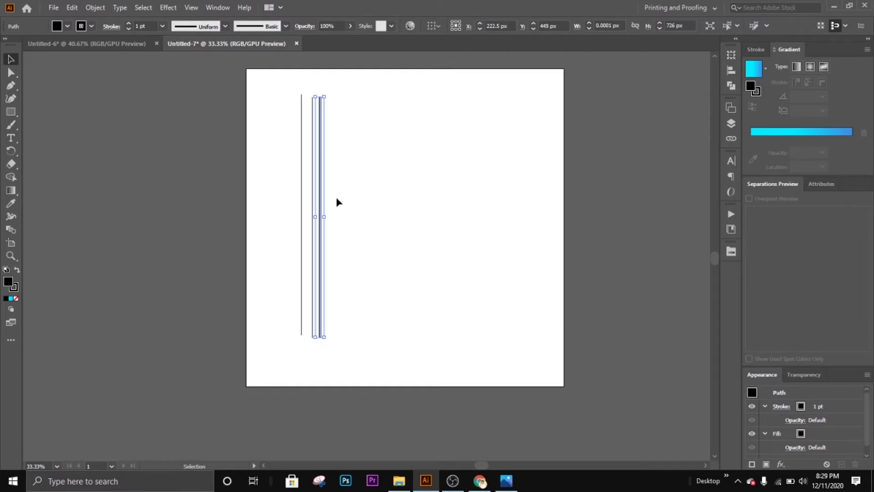
{"action": "left_click_drag", "start_coordinate": [299, 167], "coordinate": [328, 214]}
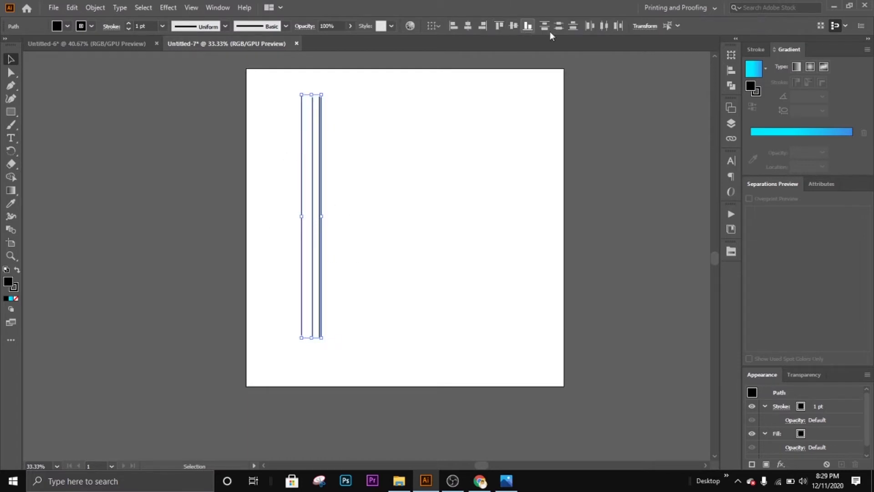
- Distribute the four lines evenly, align their tops, and rotate them clockwise into a diagonal
{"action": "left_click", "coordinate": [605, 26]}
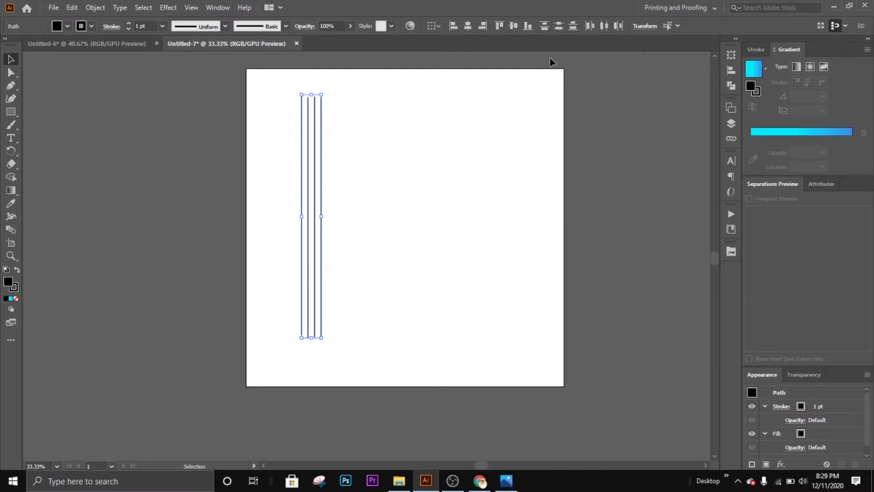
{"action": "left_click", "coordinate": [500, 26]}
{"action": "mouse_move", "coordinate": [327, 341]}
{"action": "left_mouse_down"}
{"action": "mouse_move", "coordinate": [267, 328]}
{"action": "mouse_move", "coordinate": [275, 332]}
{"action": "left_mouse_up"}
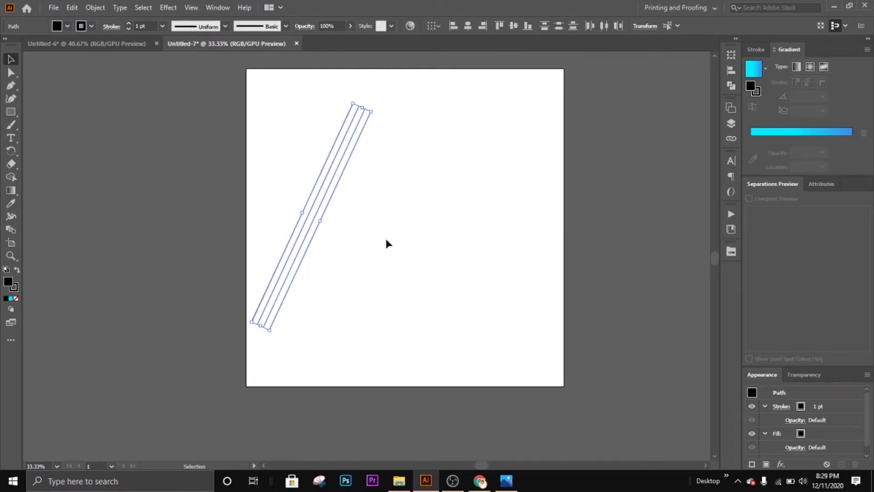
- Make a reflected copy of the lines and move it right to cross the originals
{"action": "right_click", "coordinate": [330, 191]}
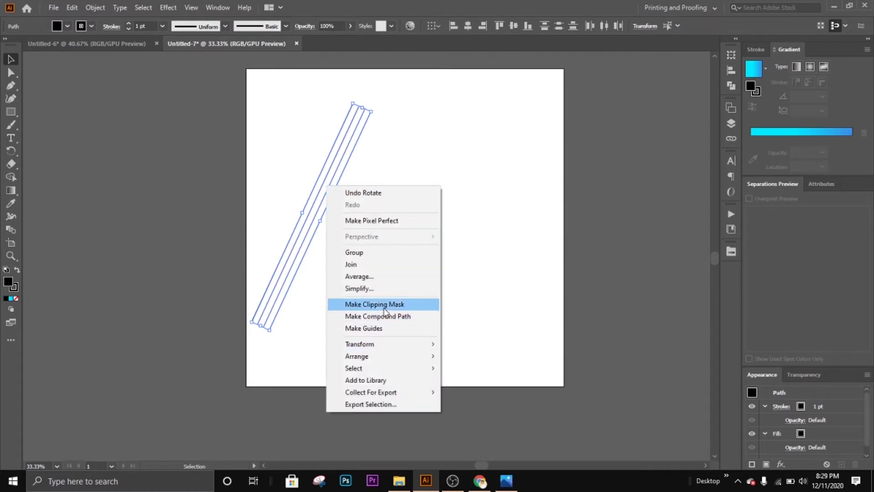
{"action": "mouse_move", "coordinate": [360, 344]}
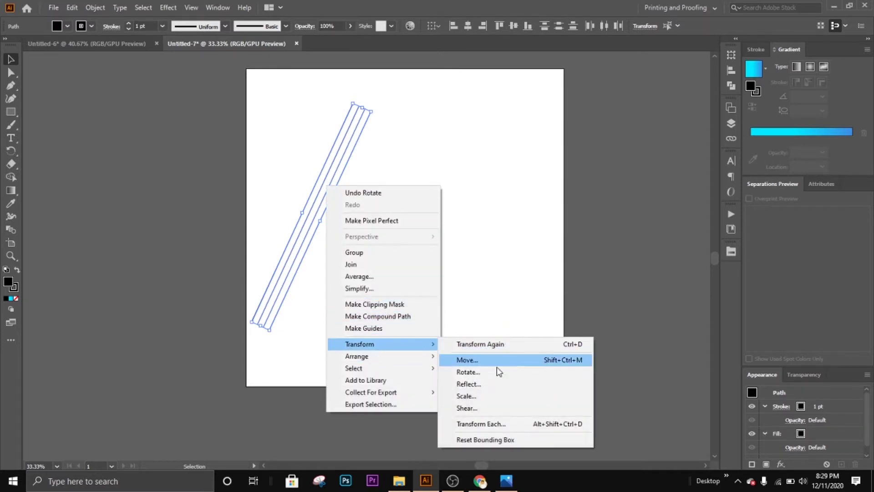
{"action": "left_click", "coordinate": [480, 386]}
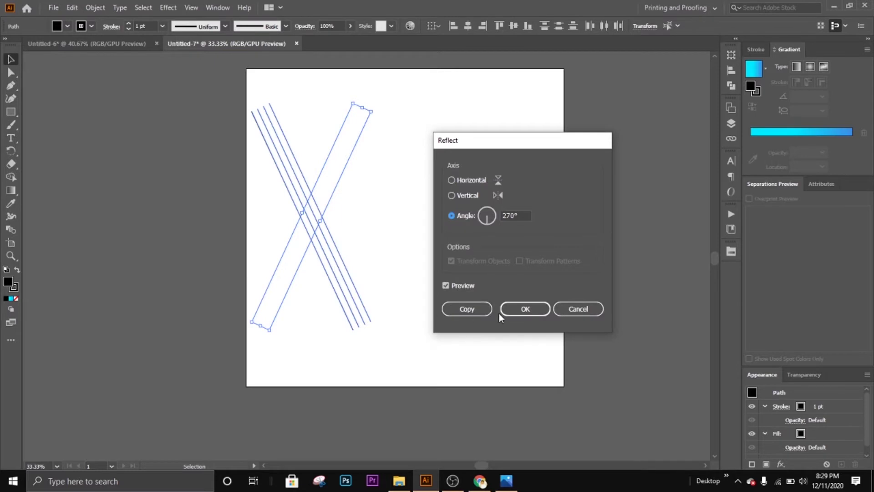
{"action": "left_click", "coordinate": [472, 310]}
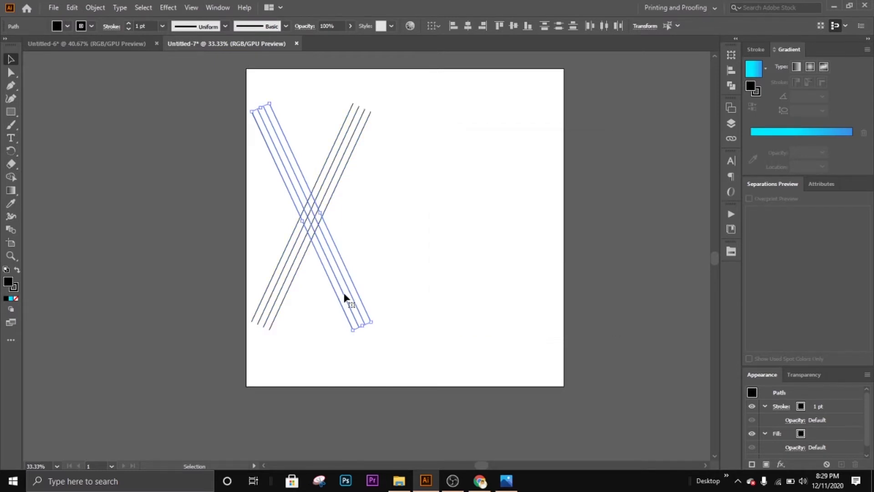
{"action": "left_click_drag", "start_coordinate": [345, 296], "coordinate": [392, 289]}
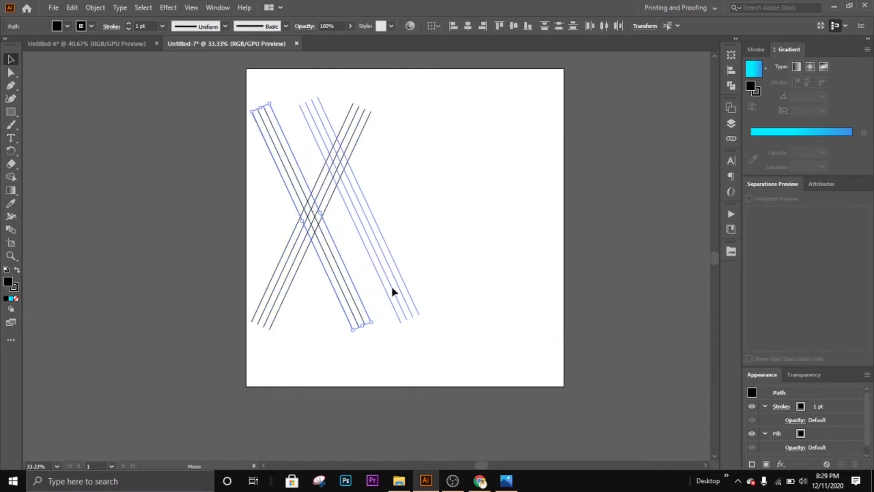
- Select all eight lines, move them toward the artboard centre, and deselect
{"action": "left_click", "coordinate": [477, 294]}
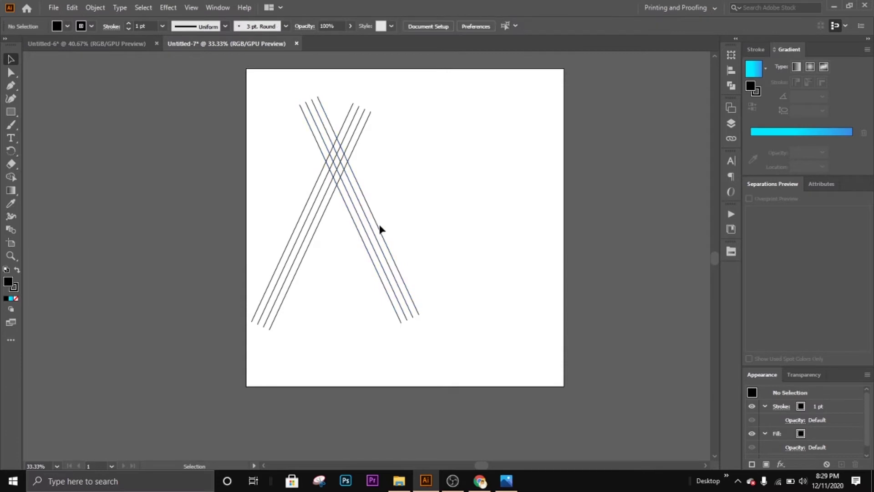
{"action": "left_click", "coordinate": [389, 259]}
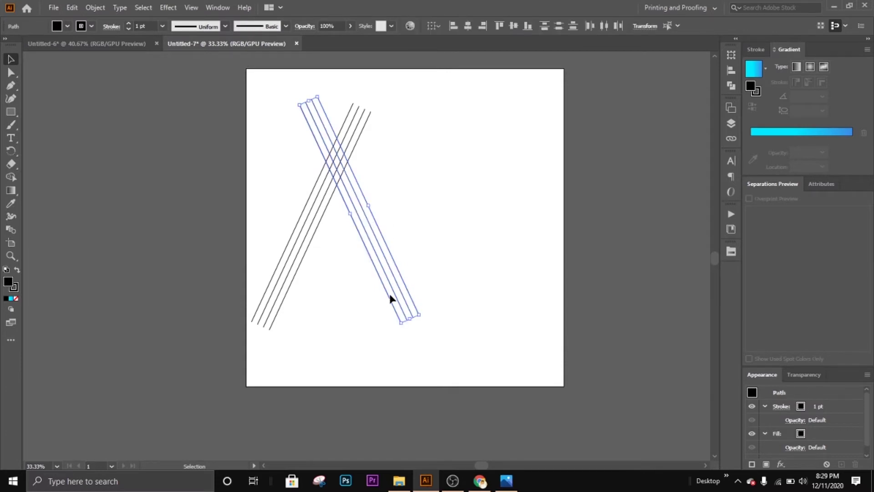
{"action": "left_click_drag", "start_coordinate": [278, 179], "coordinate": [413, 271]}
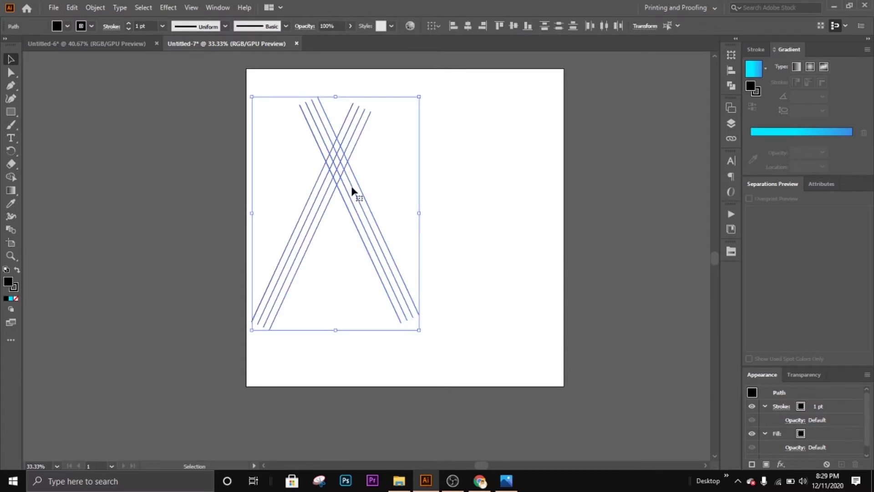
{"action": "mouse_move", "coordinate": [352, 187]}
{"action": "left_mouse_down"}
{"action": "mouse_move", "coordinate": [393, 178]}
{"action": "mouse_move", "coordinate": [396, 187]}
{"action": "left_mouse_up"}
{"action": "left_click", "coordinate": [529, 189]}
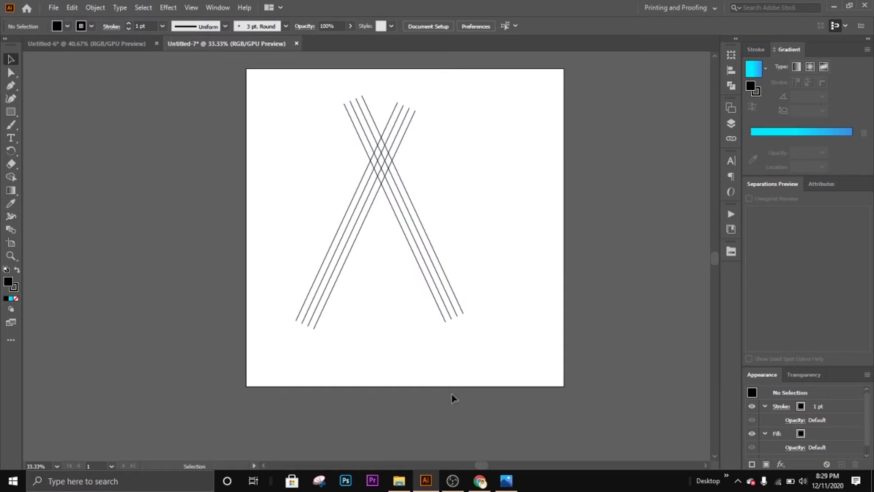
- Copy the right leg's four lines, rotate them horizontal, and lay them across both legs
{"action": "left_click_drag", "start_coordinate": [509, 237], "coordinate": [404, 333]}
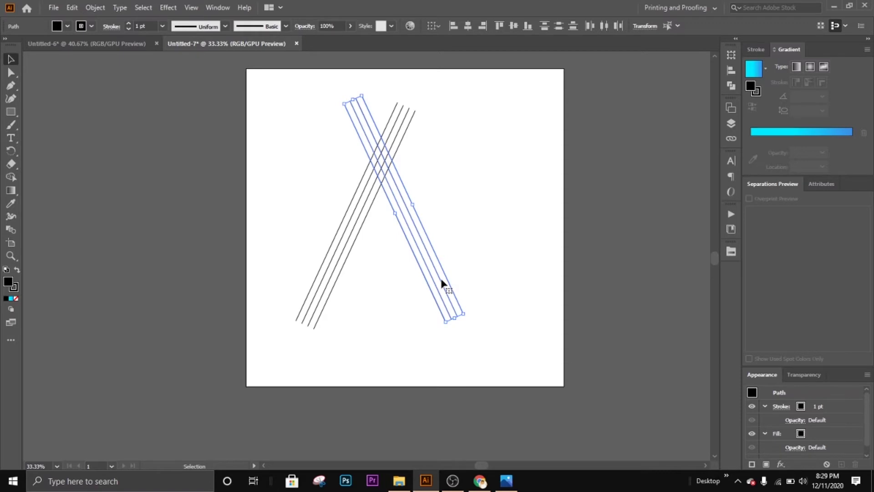
{"action": "left_click_drag", "start_coordinate": [441, 283], "coordinate": [539, 301]}
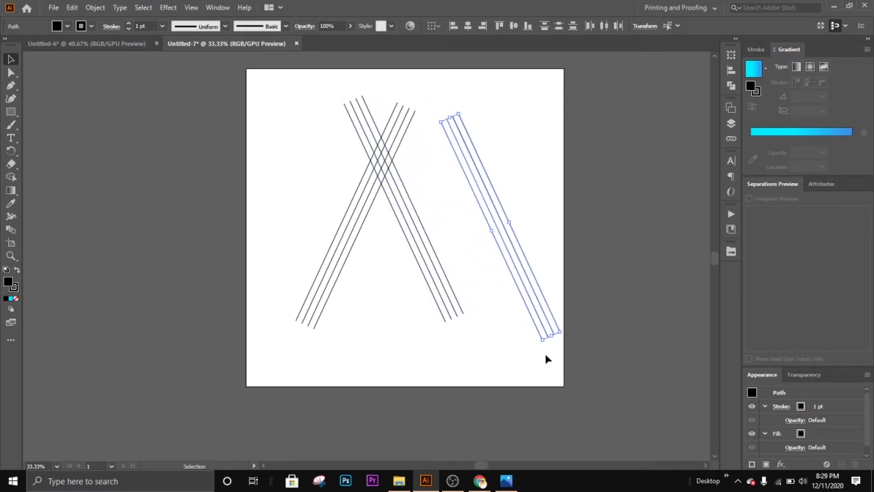
{"action": "left_click_drag", "start_coordinate": [541, 347], "coordinate": [623, 243]}
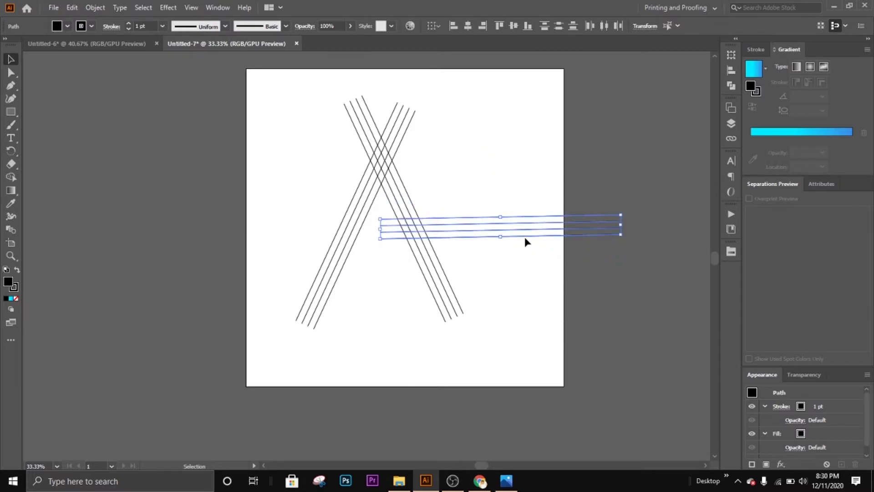
{"action": "left_click_drag", "start_coordinate": [525, 234], "coordinate": [408, 256]}
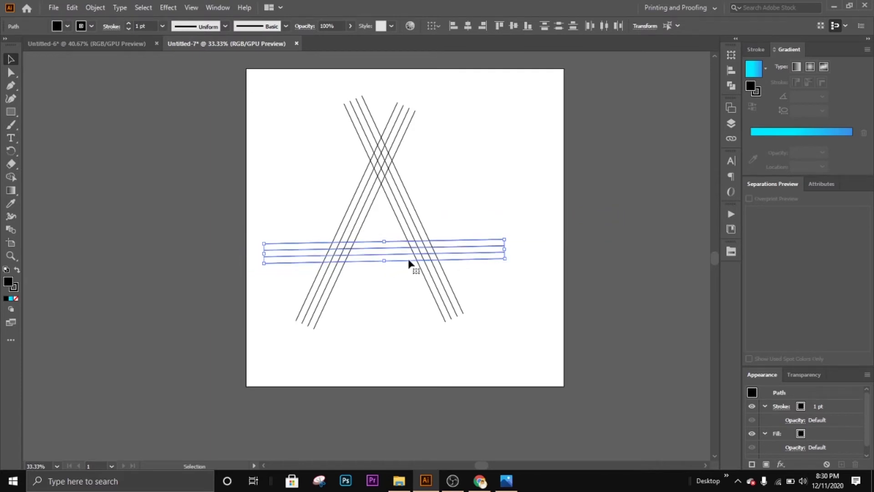
{"action": "left_click", "coordinate": [396, 321]}
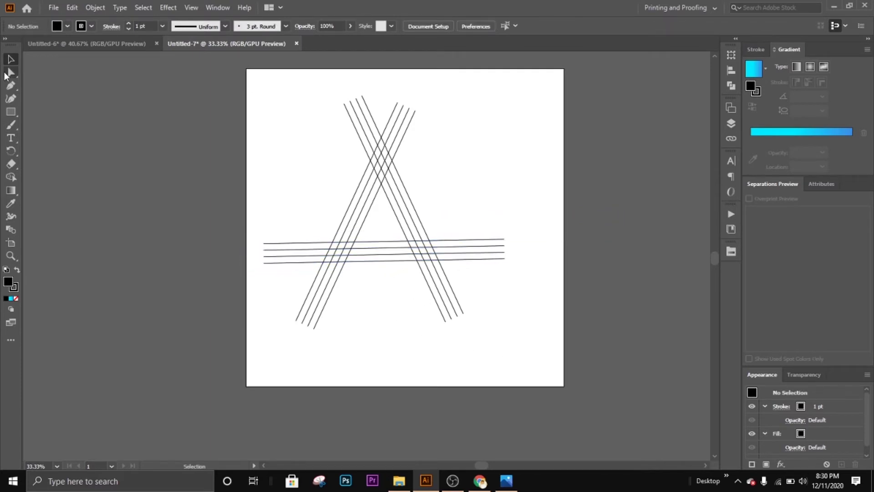
- Draw a horizontal Pen line across the bottom ends of both legs
{"action": "left_click", "coordinate": [11, 85]}
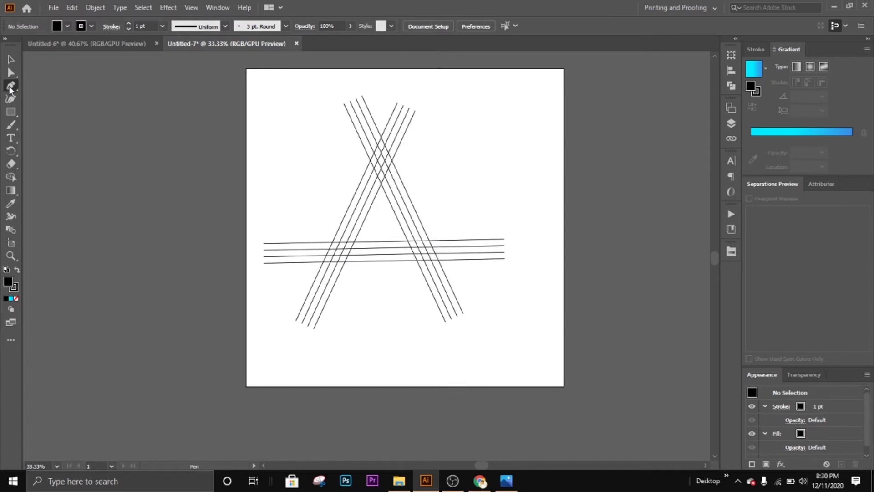
{"action": "left_click", "coordinate": [286, 316]}
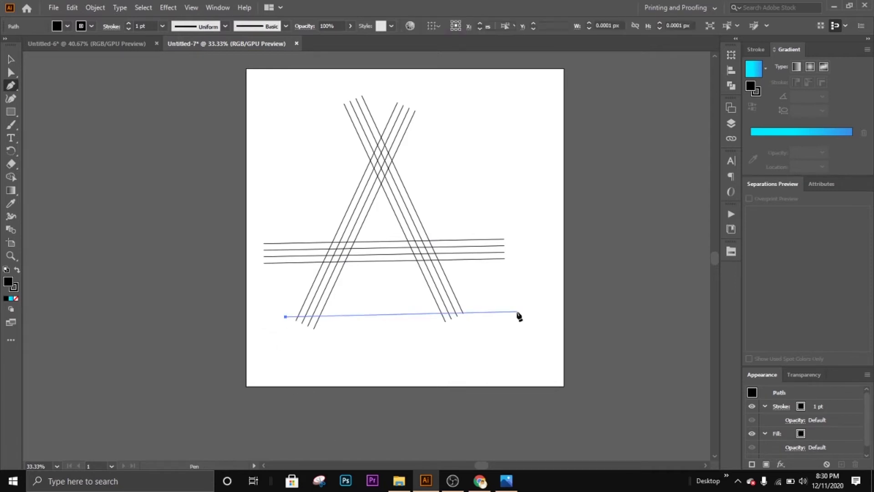
{"action": "key", "text": "Escape"}
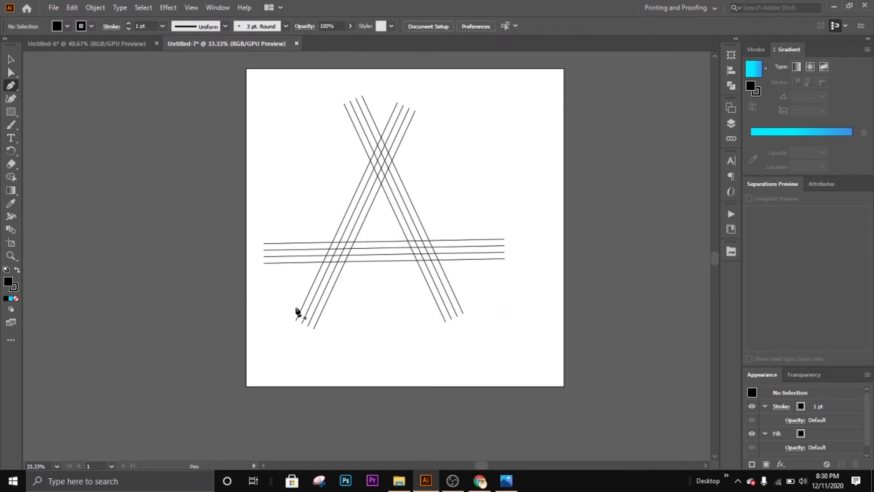
{"action": "left_click", "coordinate": [295, 308]}
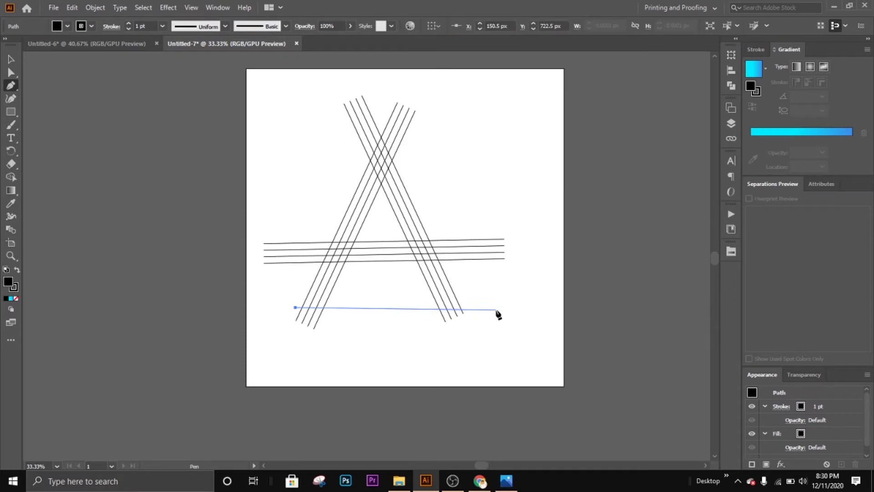
{"action": "left_click", "coordinate": [496, 308]}
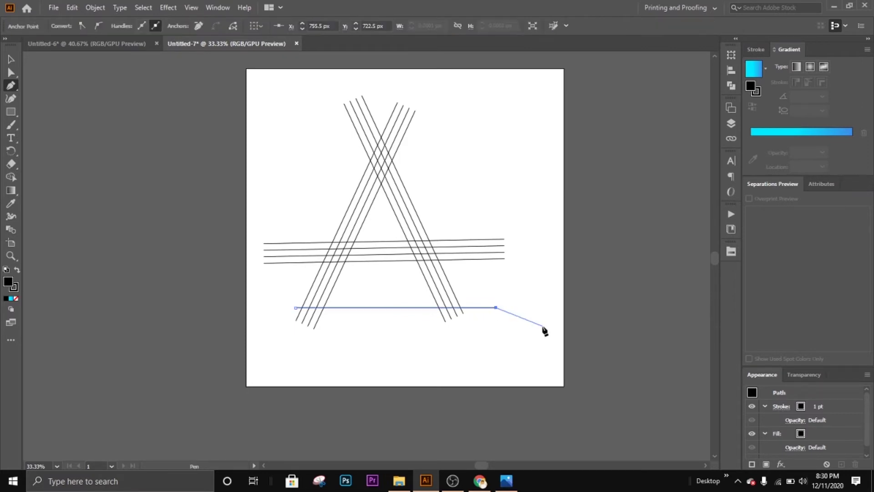
- Marquee-select all the lines of the A with the Selection tool
{"action": "left_click", "coordinate": [10, 59]}
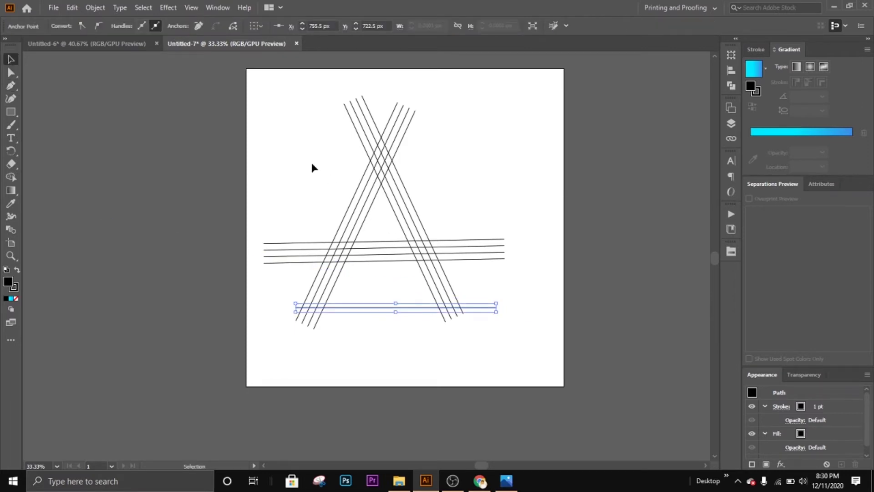
{"action": "left_click", "coordinate": [296, 150]}
{"action": "left_click_drag", "start_coordinate": [248, 102], "coordinate": [534, 342]}
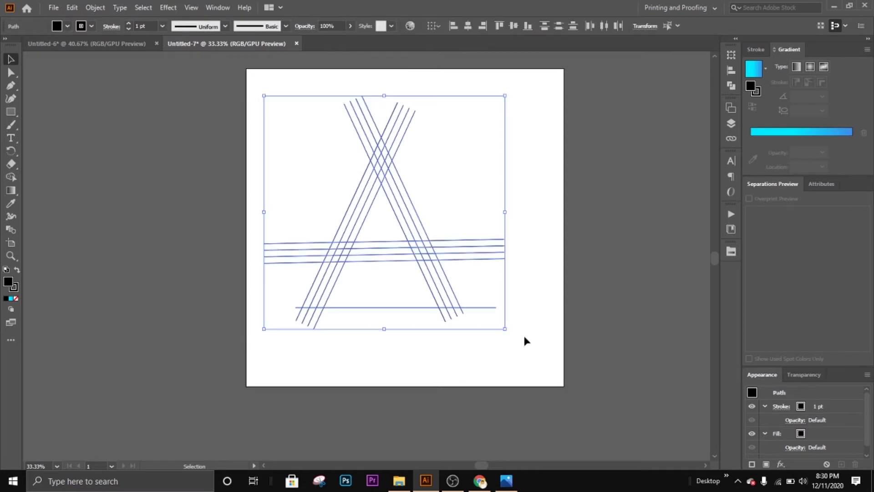
- Erase the overhanging line ends and the base line between the legs with Shape Builder
{"action": "left_click", "coordinate": [11, 177]}
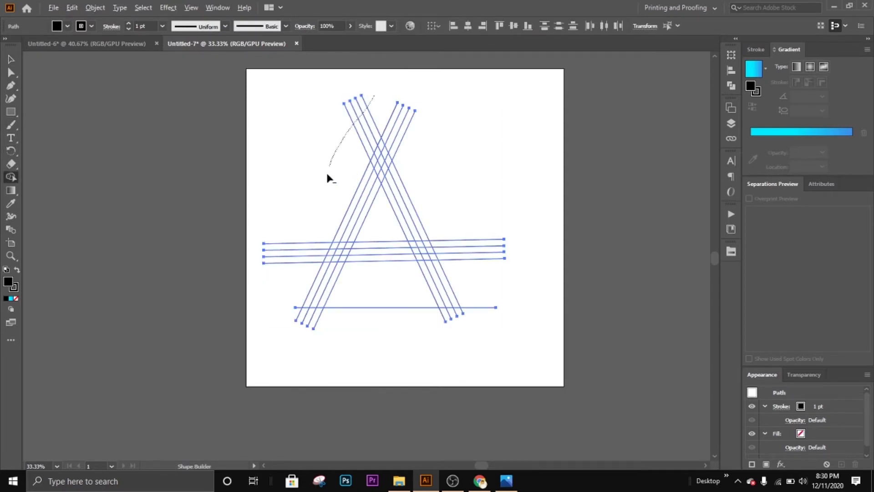
{"action": "left_click_drag", "start_coordinate": [327, 178], "coordinate": [328, 179]}
{"action": "left_click_drag", "start_coordinate": [410, 98], "coordinate": [432, 189]}
{"action": "left_click_drag", "start_coordinate": [450, 219], "coordinate": [524, 353]}
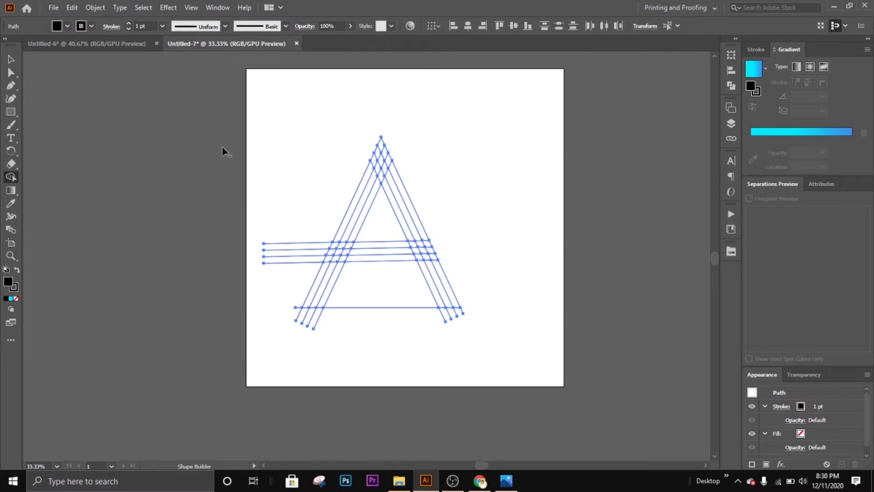
{"action": "mouse_move", "coordinate": [282, 209]}
{"action": "left_mouse_down"}
{"action": "mouse_move", "coordinate": [298, 287]}
{"action": "mouse_move", "coordinate": [337, 337]}
{"action": "left_mouse_up"}
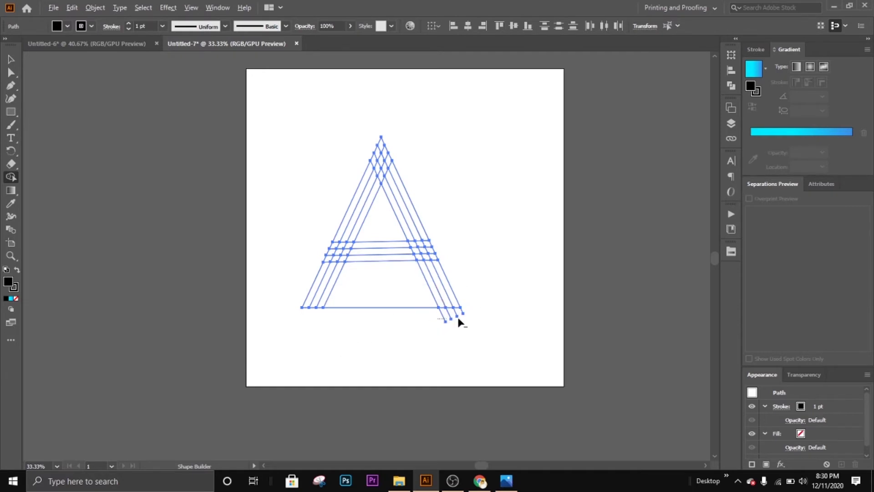
{"action": "left_click_drag", "start_coordinate": [437, 325], "coordinate": [477, 312]}
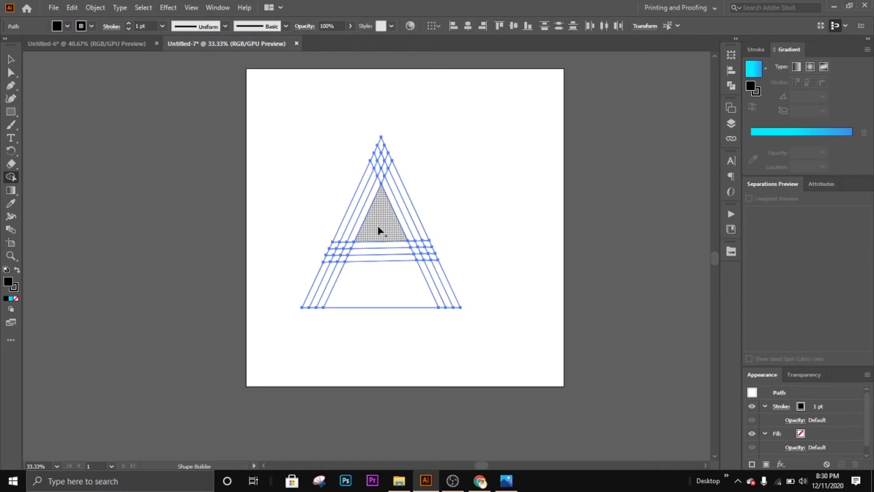
{"action": "left_click_drag", "start_coordinate": [385, 273], "coordinate": [398, 329]}
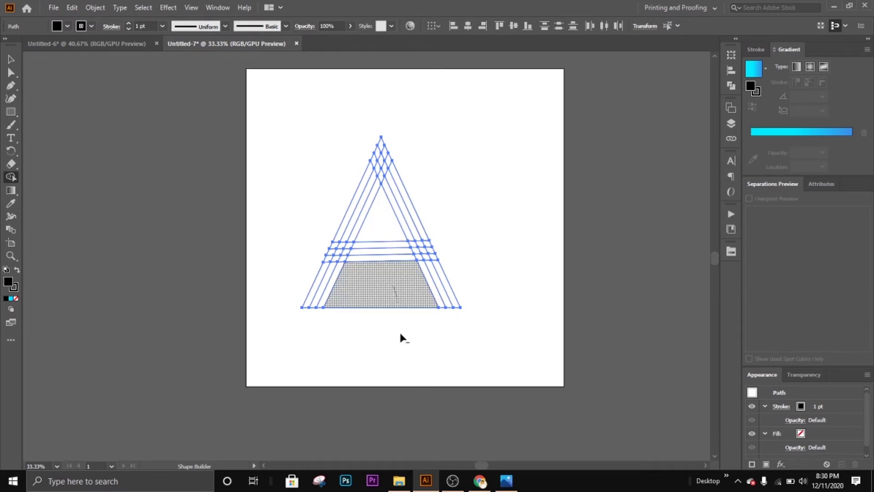
{"action": "left_click", "coordinate": [8, 63]}
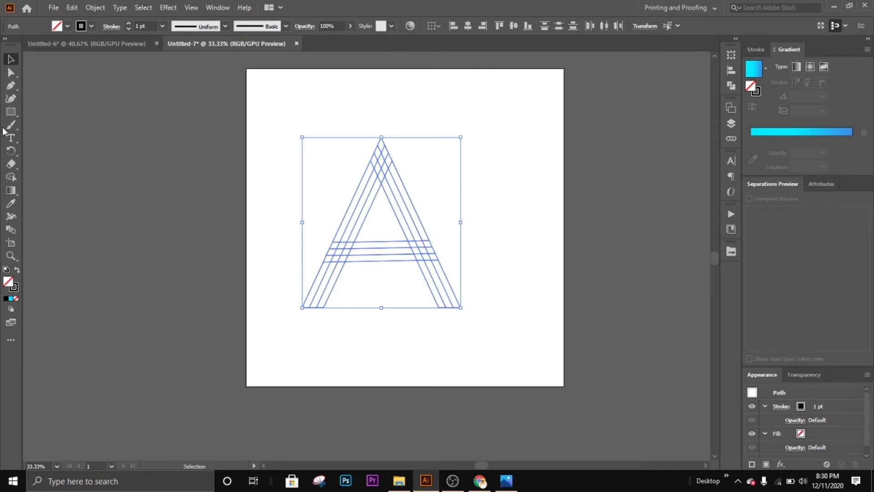
- Merge the inner strips of the A, including the strip meeting the crossbar
{"action": "left_click", "coordinate": [11, 177]}
{"action": "left_click", "coordinate": [383, 159]}
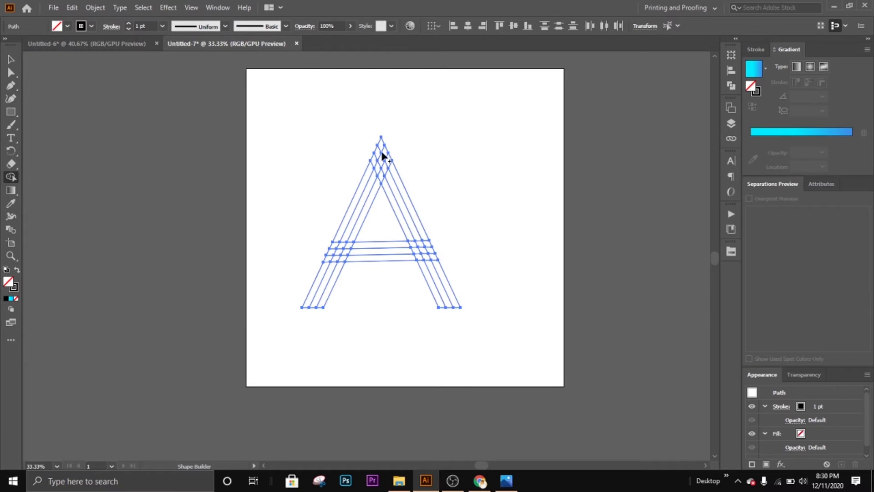
{"action": "left_click", "coordinate": [382, 181]}
{"action": "key", "text": "Return"}
{"action": "left_click_drag", "start_coordinate": [382, 180], "coordinate": [387, 189]}
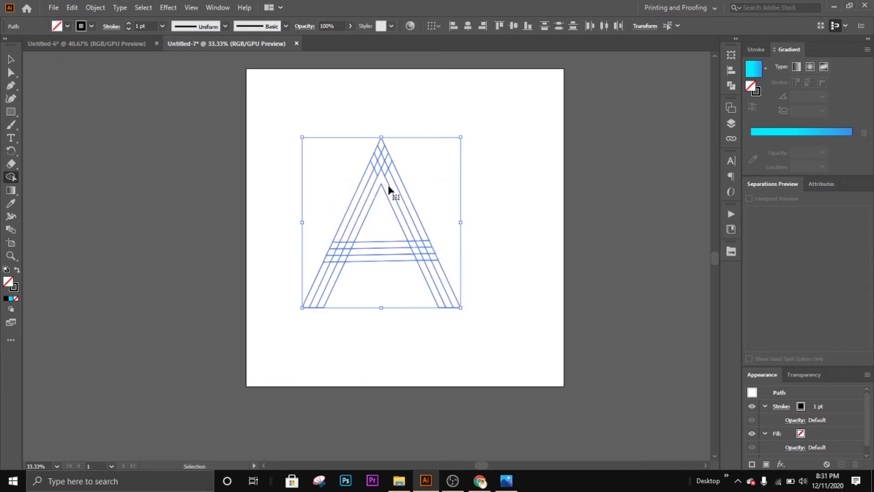
{"action": "key", "text": "ctrl+plus"}
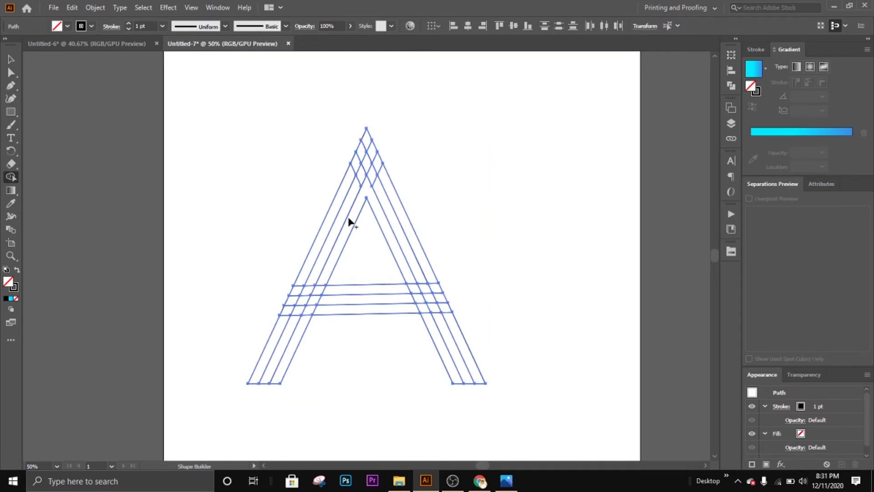
{"action": "left_click_drag", "start_coordinate": [322, 283], "coordinate": [323, 291]}
{"action": "left_click", "coordinate": [404, 293]}
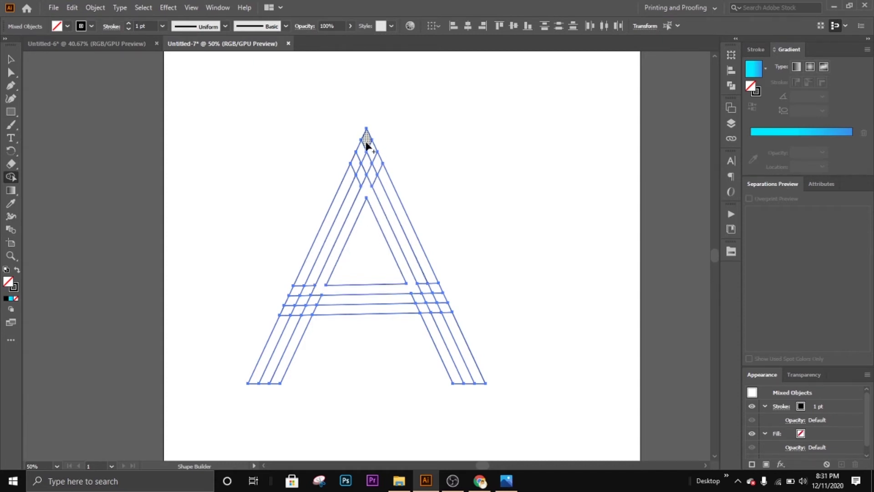
- Merge the outer band's apex, both strokes and the crossbar into one shape
{"action": "left_click_drag", "start_coordinate": [366, 145], "coordinate": [382, 168]}
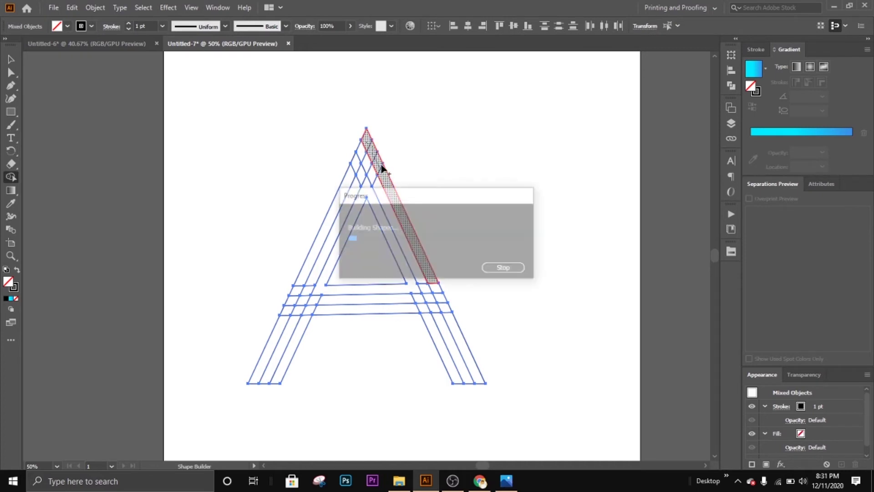
{"action": "left_click_drag", "start_coordinate": [365, 143], "coordinate": [352, 179]}
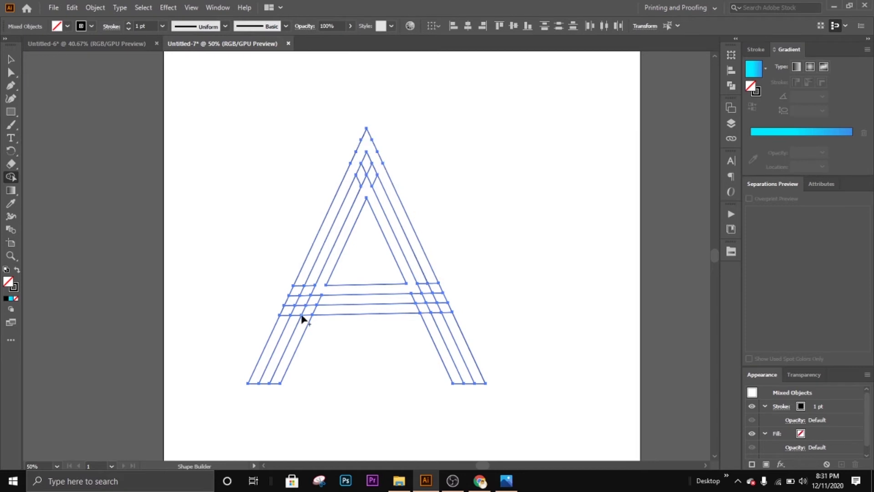
{"action": "mouse_move", "coordinate": [302, 276]}
{"action": "left_mouse_down"}
{"action": "mouse_move", "coordinate": [292, 311]}
{"action": "mouse_move", "coordinate": [322, 314]}
{"action": "left_mouse_up"}
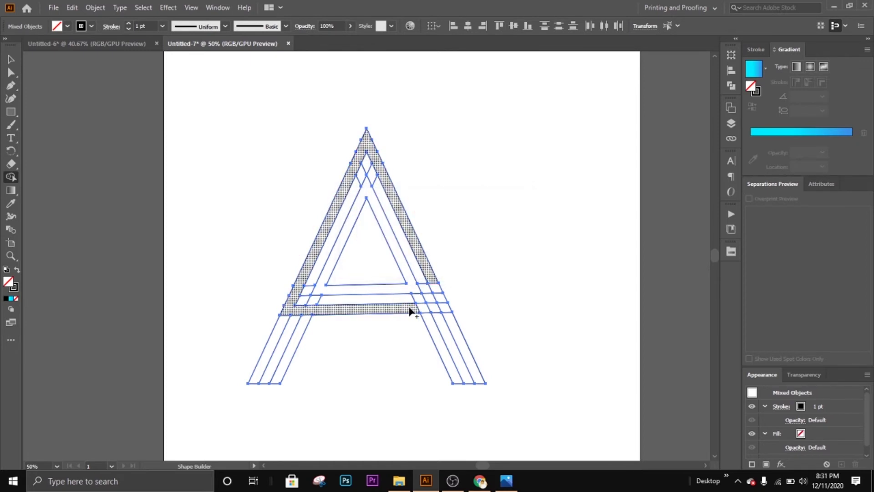
{"action": "left_click_drag", "start_coordinate": [410, 311], "coordinate": [420, 311]}
{"action": "left_click_drag", "start_coordinate": [420, 311], "coordinate": [412, 308]}
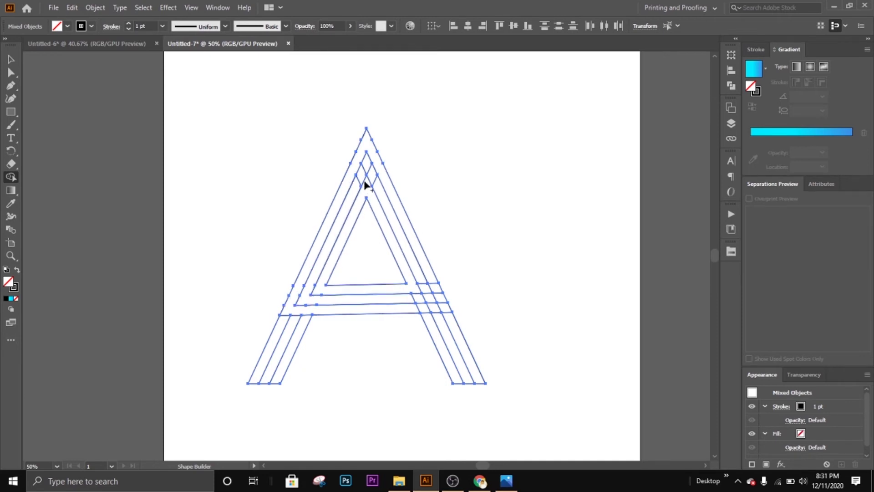
- Merge the inner and middle bands near the apex and along the crossbar
{"action": "mouse_move", "coordinate": [365, 166]}
{"action": "left_mouse_down"}
{"action": "mouse_move", "coordinate": [353, 193]}
{"action": "mouse_move", "coordinate": [381, 195]}
{"action": "left_mouse_up"}
{"action": "left_click_drag", "start_coordinate": [371, 165], "coordinate": [377, 193]}
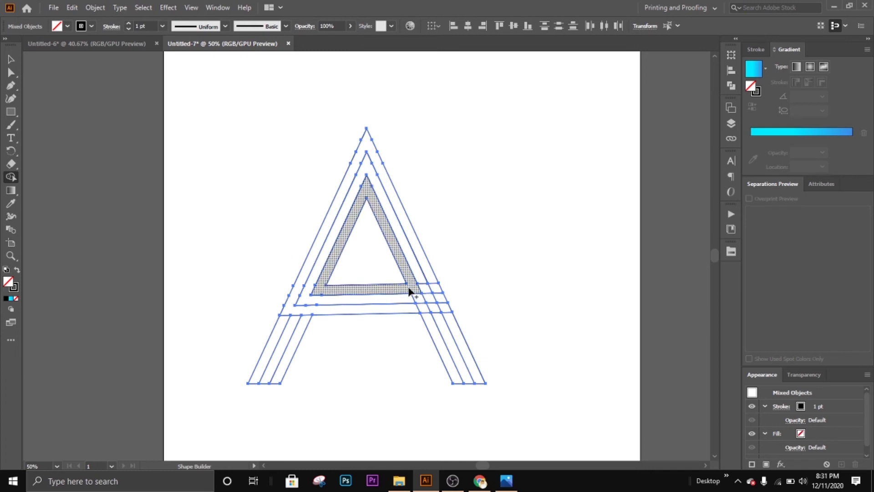
{"action": "left_click_drag", "start_coordinate": [418, 289], "coordinate": [435, 291]}
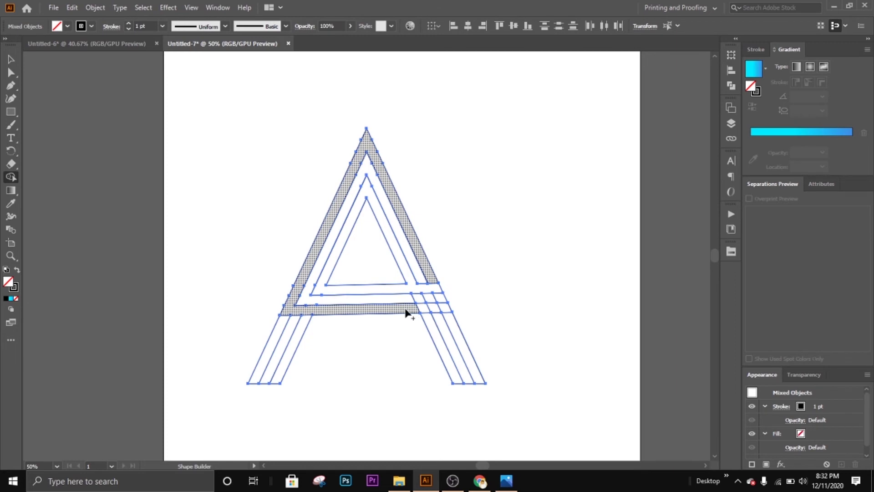
{"action": "left_click_drag", "start_coordinate": [406, 313], "coordinate": [449, 312]}
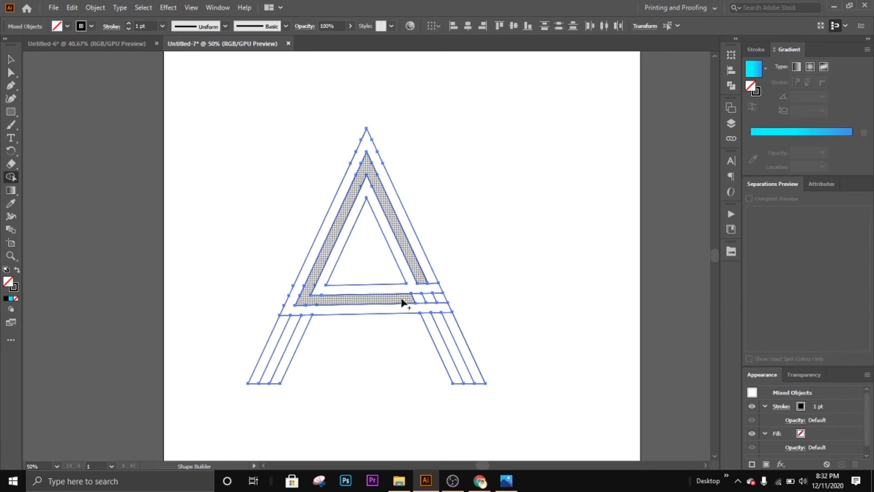
{"action": "left_click_drag", "start_coordinate": [401, 300], "coordinate": [446, 301]}
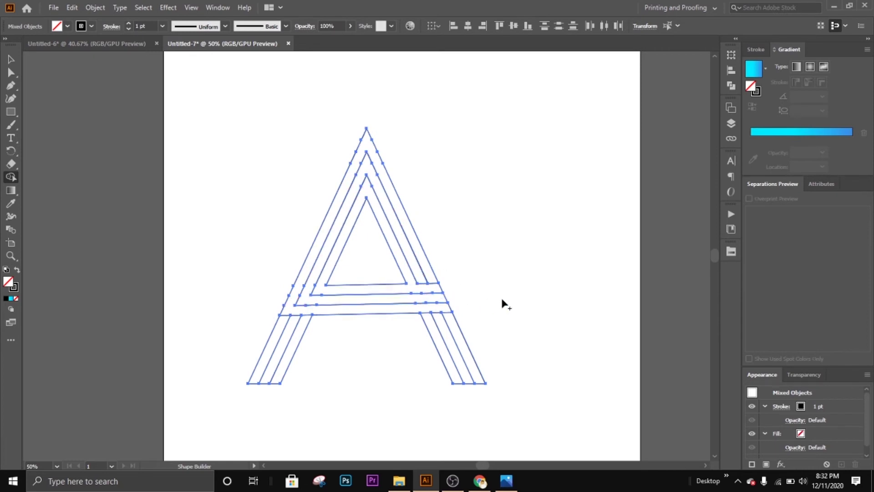
- Try a black fill on the whole A, then set Fill to None and deselect
{"action": "left_click", "coordinate": [9, 57]}
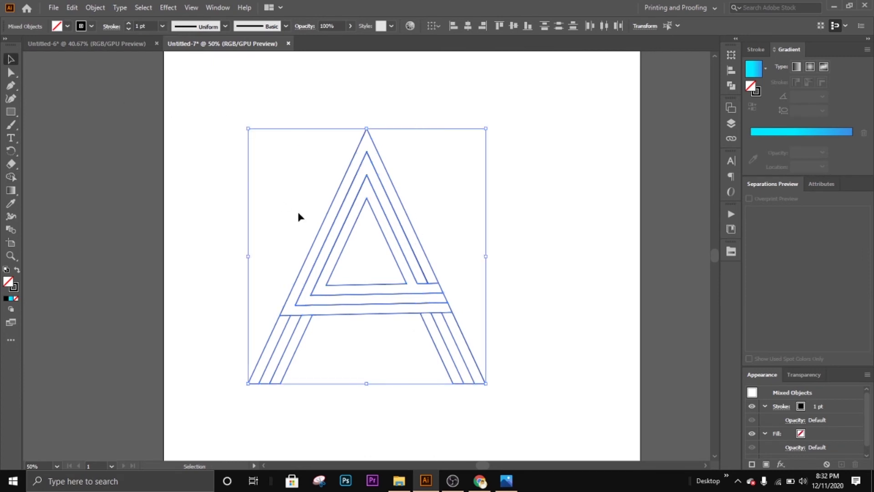
{"action": "left_click", "coordinate": [67, 26]}
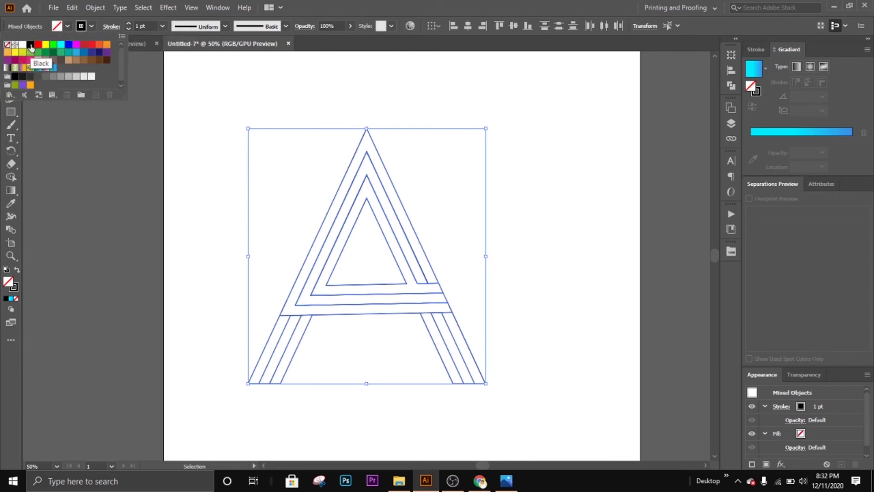
{"action": "left_click", "coordinate": [31, 44]}
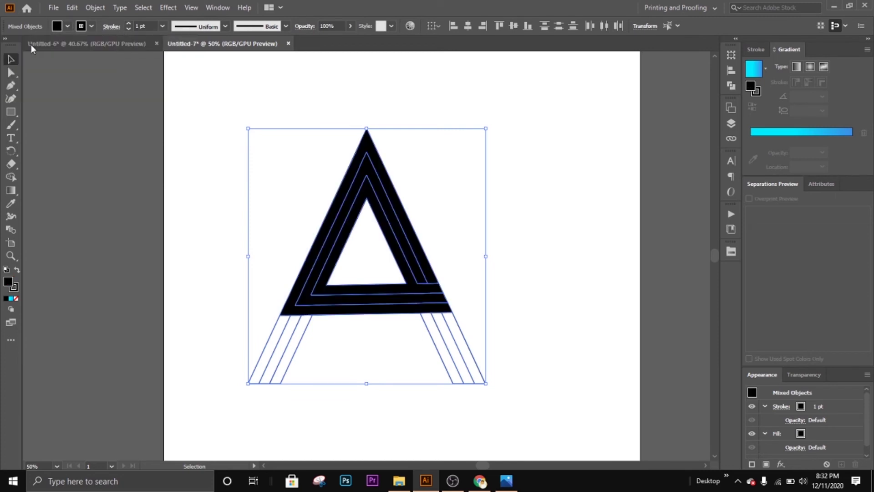
{"action": "key", "text": "slash"}
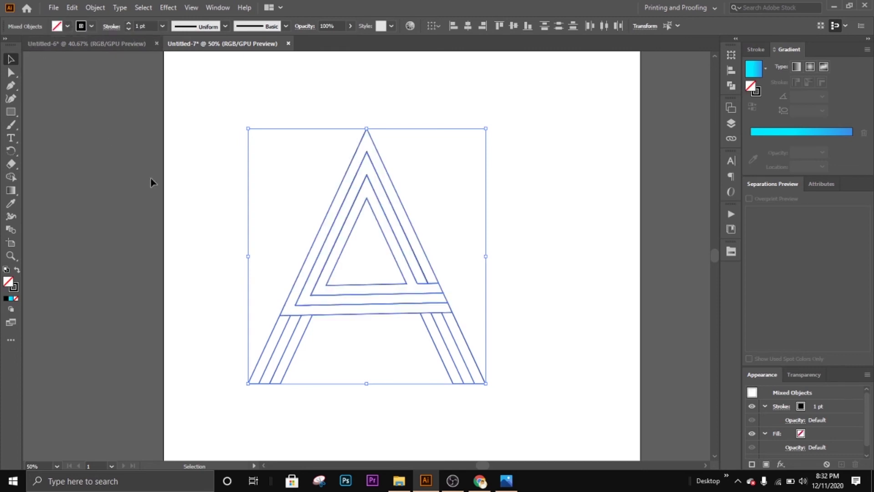
{"action": "left_click", "coordinate": [300, 90]}
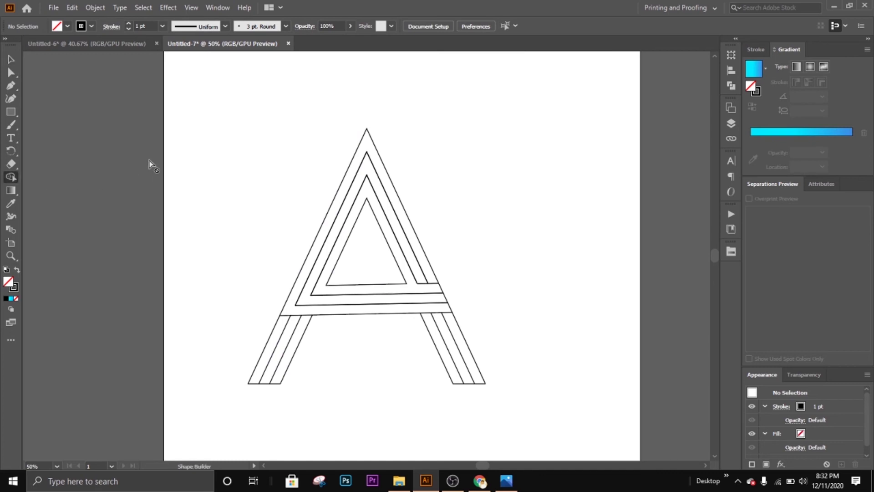
- With Shape Builder and a black fill, fill the A's outer and inner triangular bands
{"action": "left_click_drag", "start_coordinate": [176, 119], "coordinate": [537, 445]}
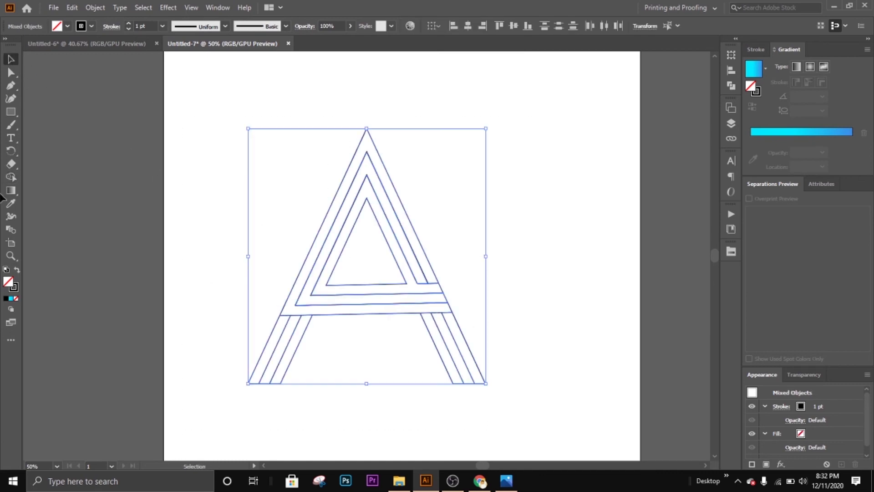
{"action": "left_click", "coordinate": [10, 178]}
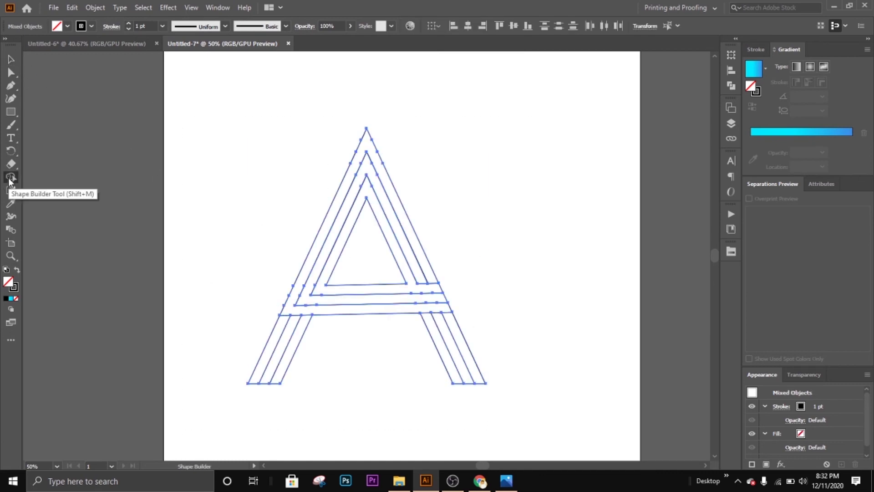
{"action": "left_click", "coordinate": [67, 26]}
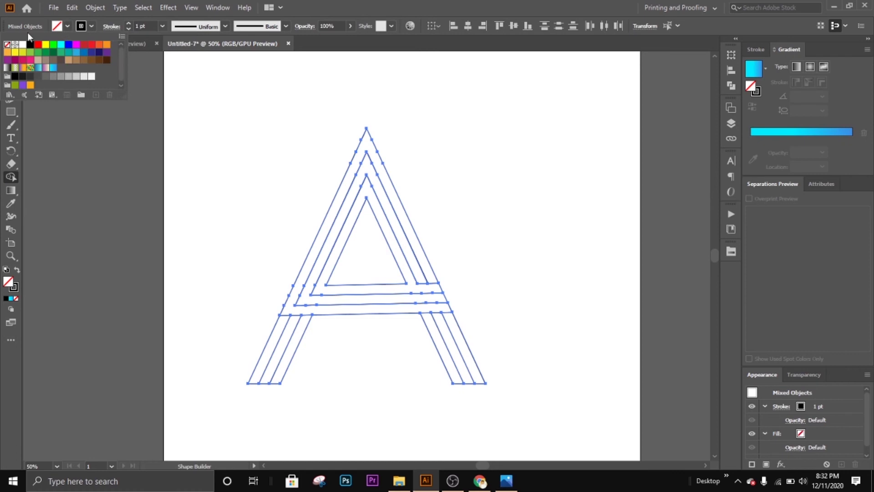
{"action": "left_click", "coordinate": [14, 76]}
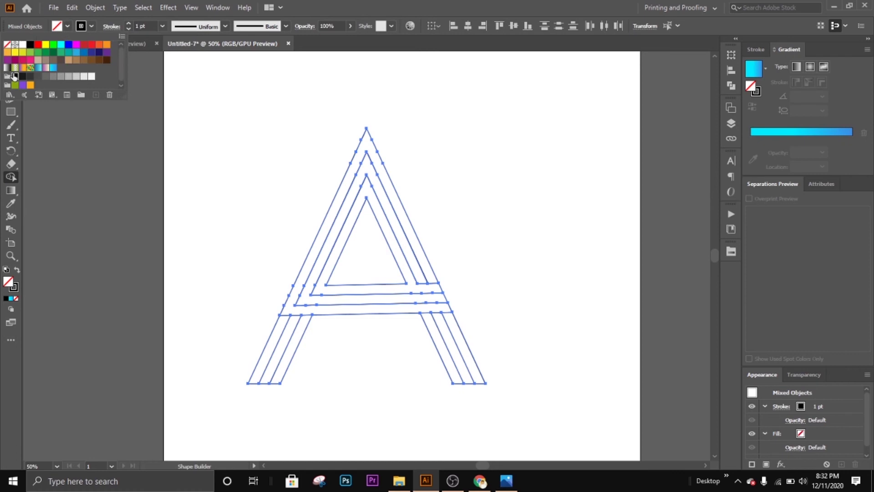
{"action": "left_click", "coordinate": [354, 168]}
{"action": "left_click", "coordinate": [355, 168]}
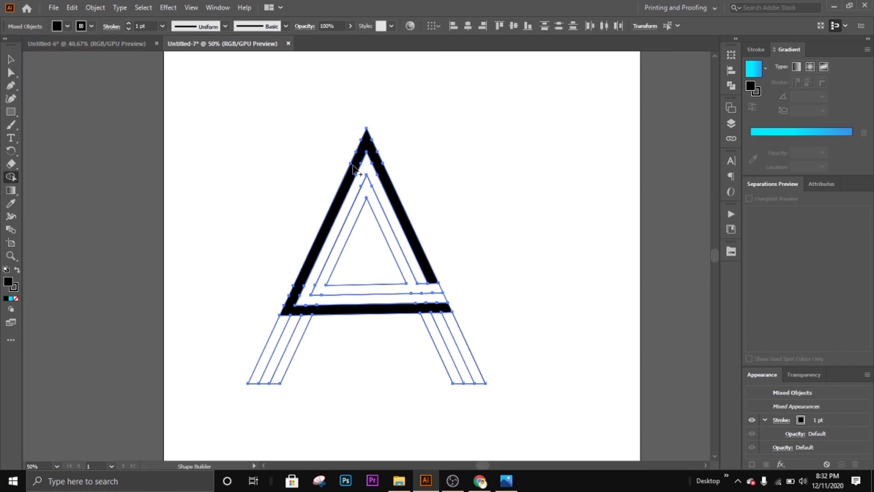
{"action": "left_click", "coordinate": [356, 216]}
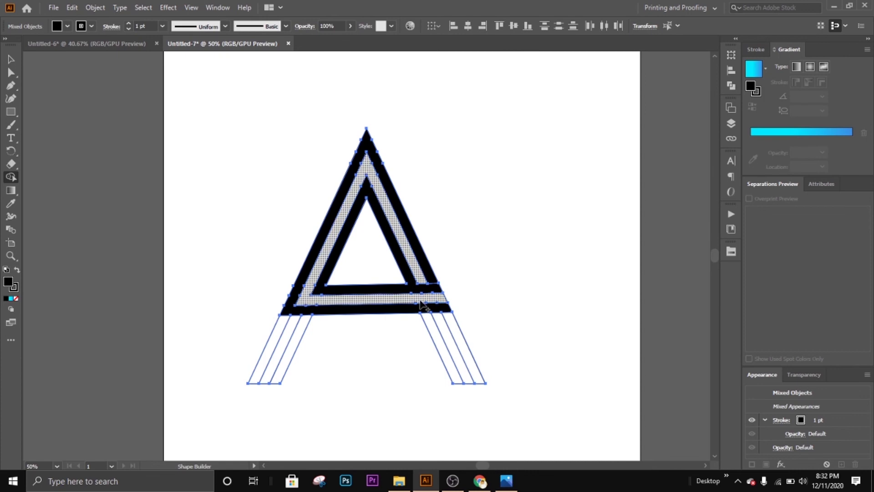
- Fill the right and left leg stripes black and merge the middle band pieces
{"action": "left_click_drag", "start_coordinate": [422, 304], "coordinate": [434, 329]}
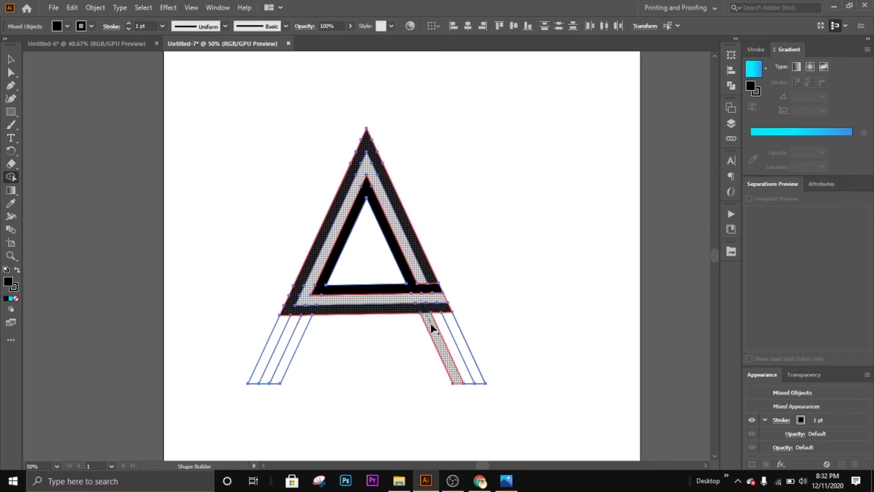
{"action": "key", "text": "ctrl+z"}
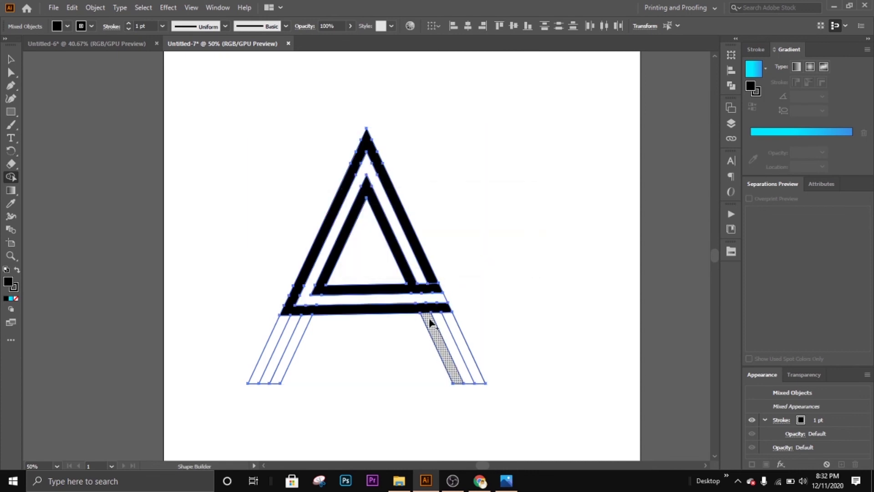
{"action": "left_click", "coordinate": [455, 326]}
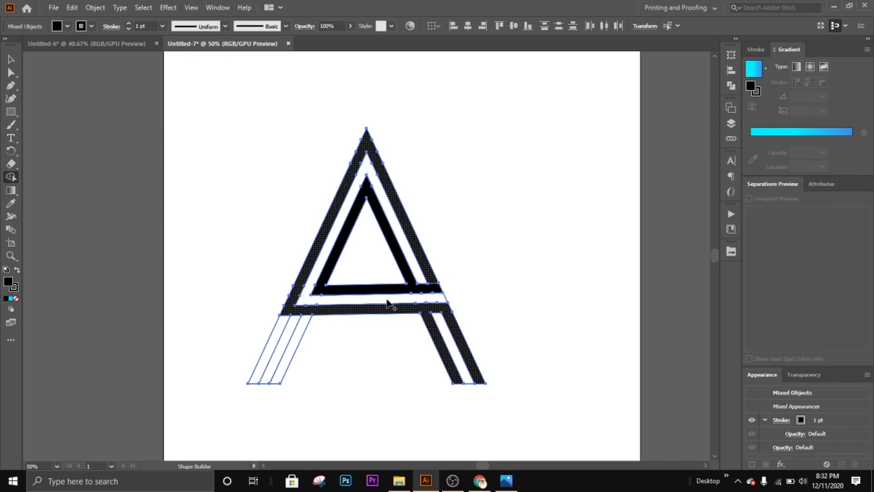
{"action": "left_click_drag", "start_coordinate": [441, 300], "coordinate": [503, 298]}
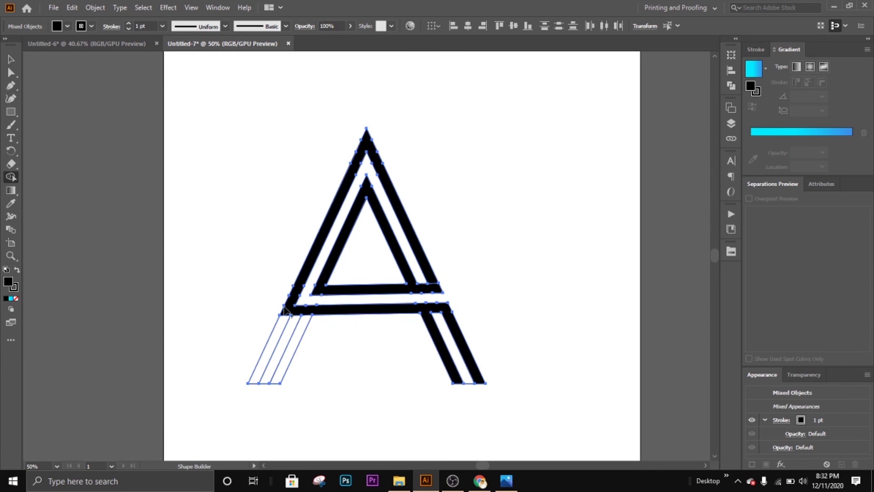
{"action": "left_click", "coordinate": [286, 320]}
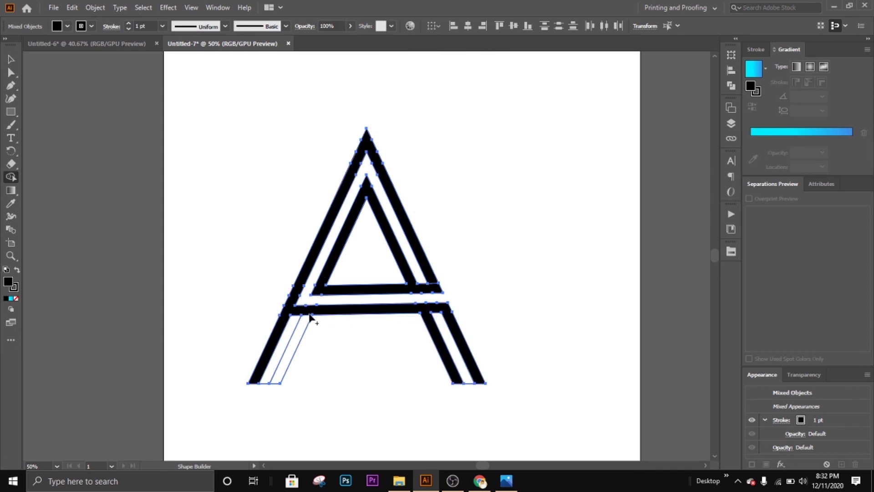
{"action": "left_click", "coordinate": [296, 339]}
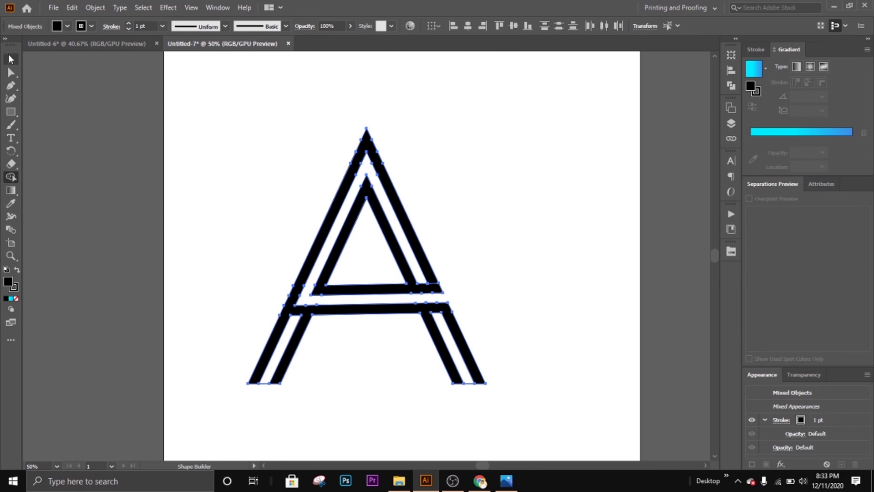
{"action": "left_click", "coordinate": [10, 59]}
- Try moving the letter A, then undo the move and deselect
{"action": "left_click", "coordinate": [266, 97]}
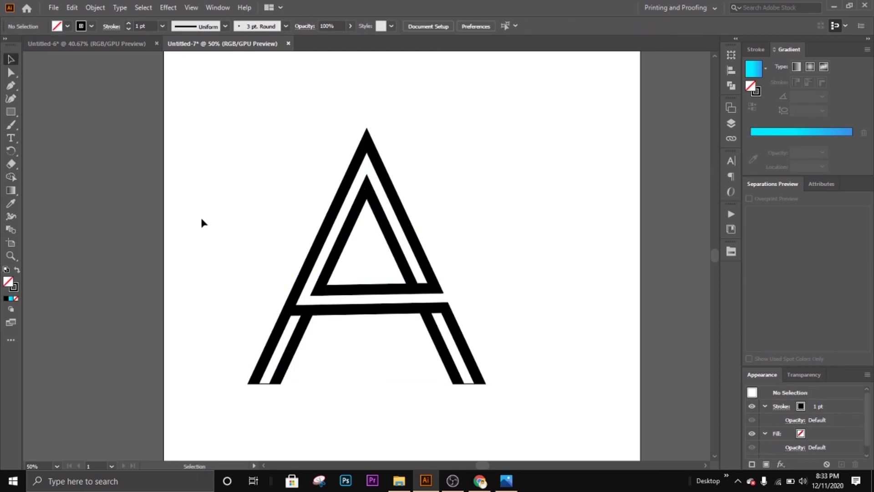
{"action": "left_click_drag", "start_coordinate": [194, 215], "coordinate": [414, 384]}
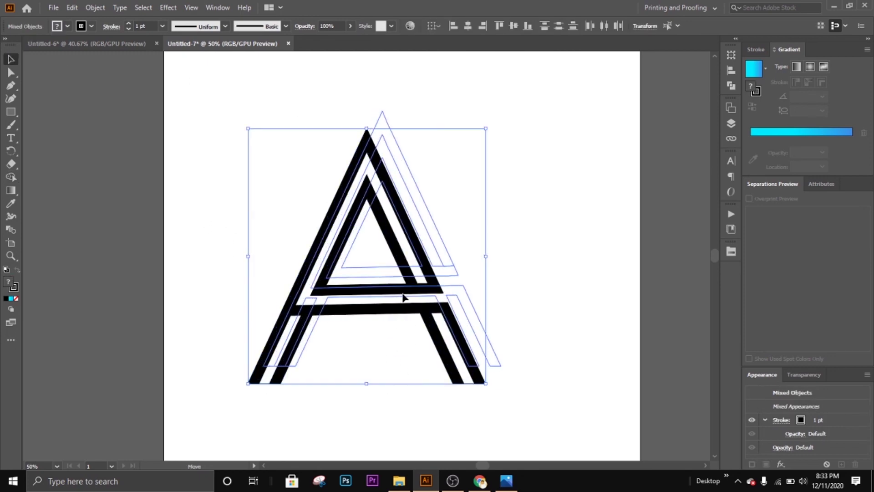
{"action": "left_click_drag", "start_coordinate": [390, 318], "coordinate": [405, 300]}
{"action": "key", "text": "ctrl+z"}
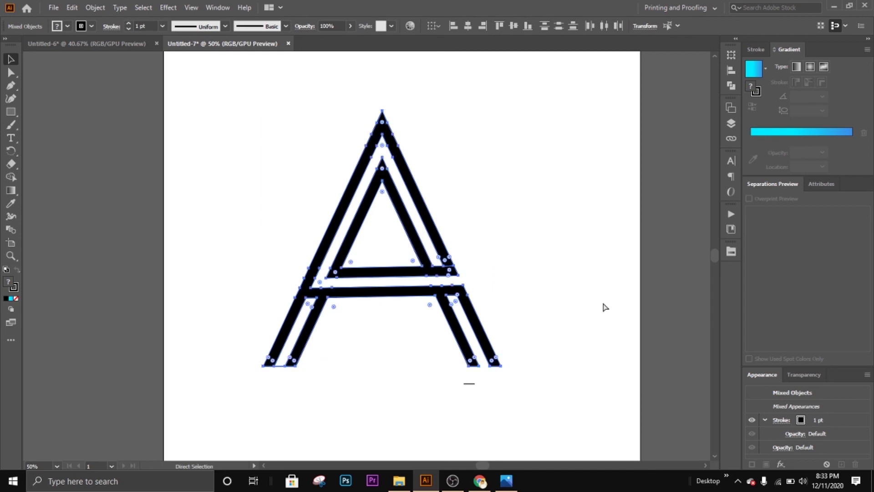
{"action": "left_click", "coordinate": [239, 212]}
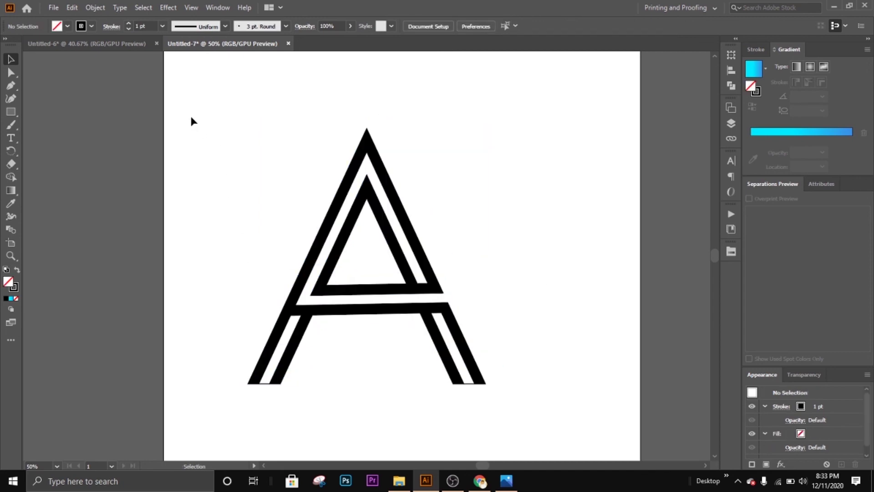
- Move the whole A up and right, deselect it, and bring OBS to the front
{"action": "key", "text": "ctrl+a"}
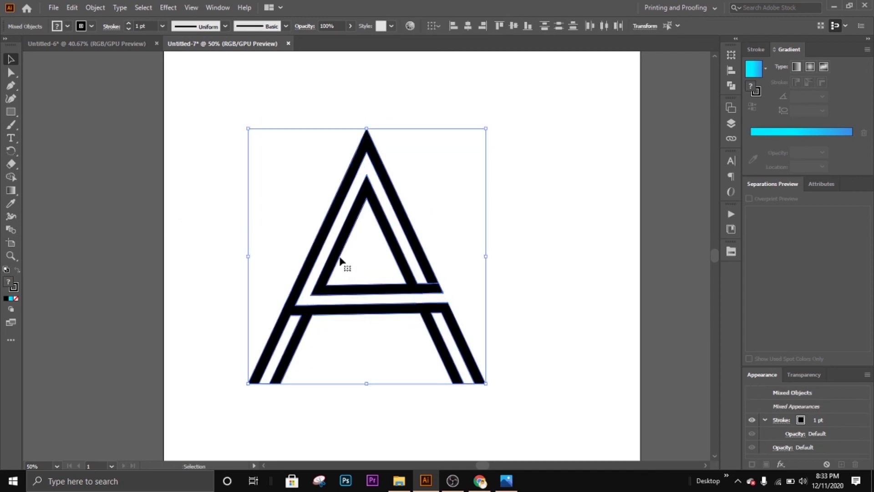
{"action": "left_click_drag", "start_coordinate": [341, 260], "coordinate": [375, 231]}
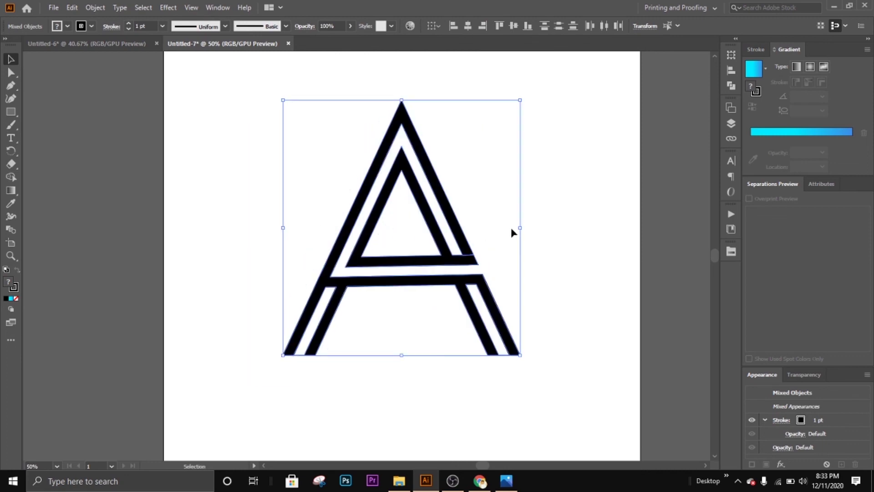
{"action": "left_click", "coordinate": [568, 247]}
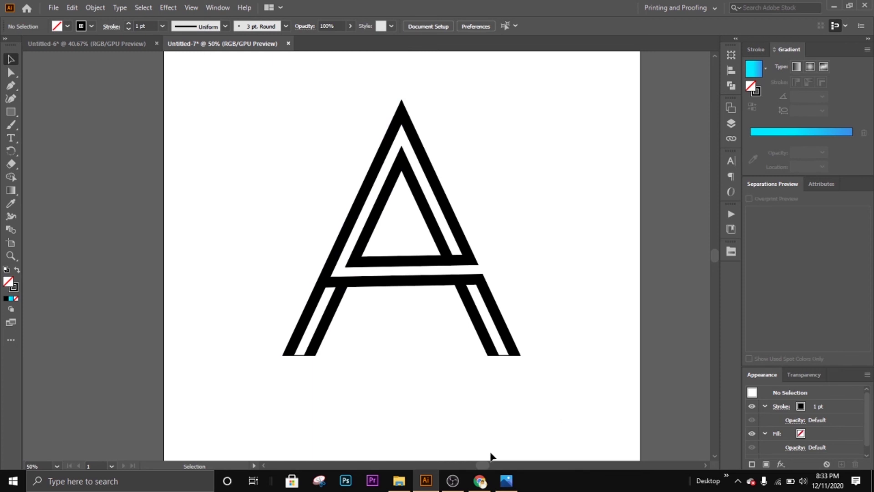
{"action": "left_click", "coordinate": [454, 482]}
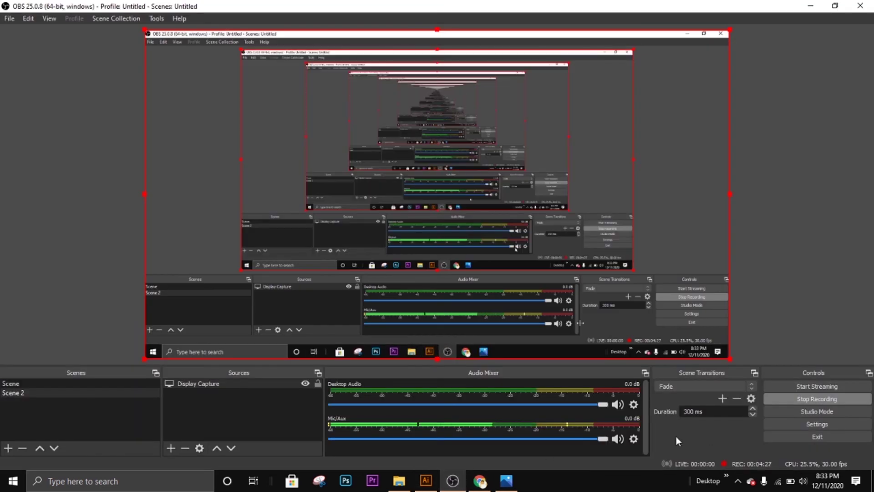